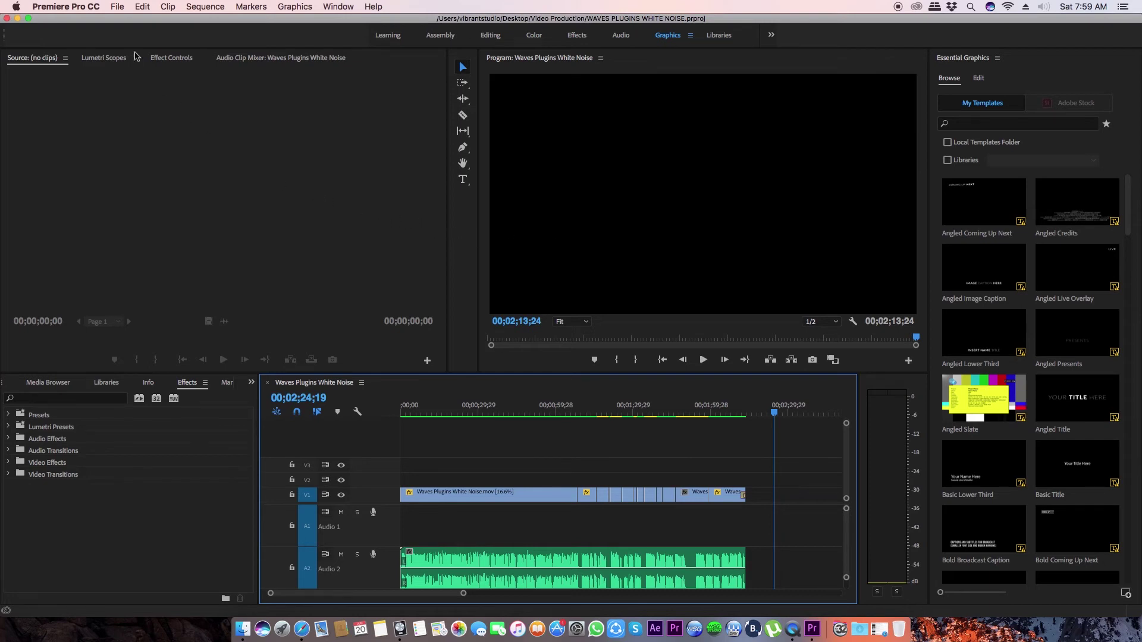
Change the White Noise sequence's editing mode from Custom to HDV 1080p, clearing its preview files.
click(118, 8)
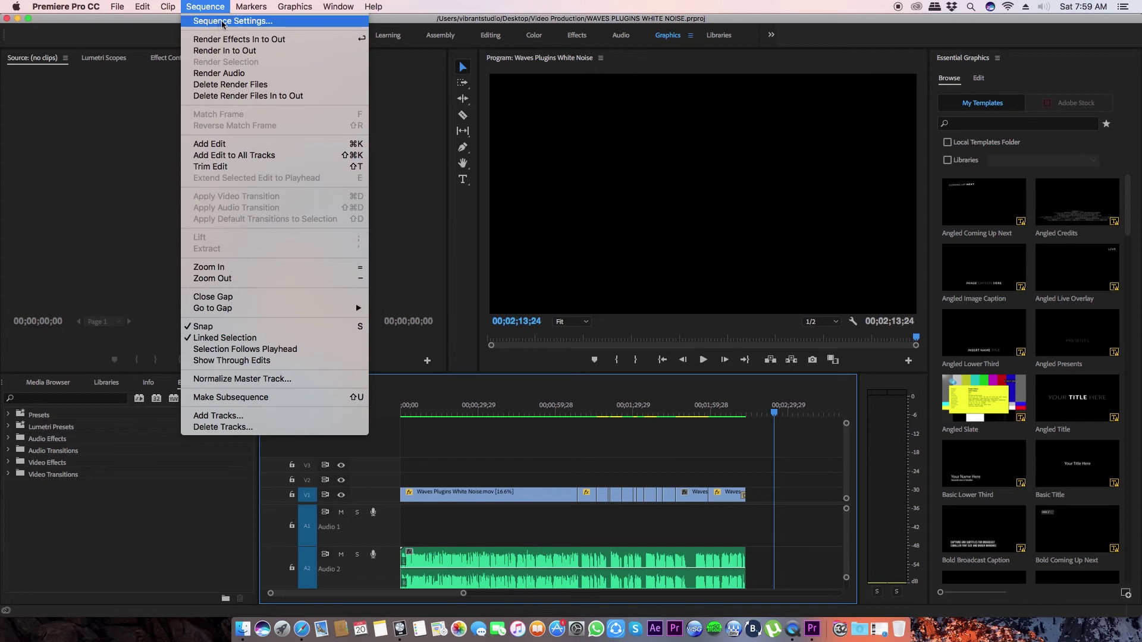
click(228, 22)
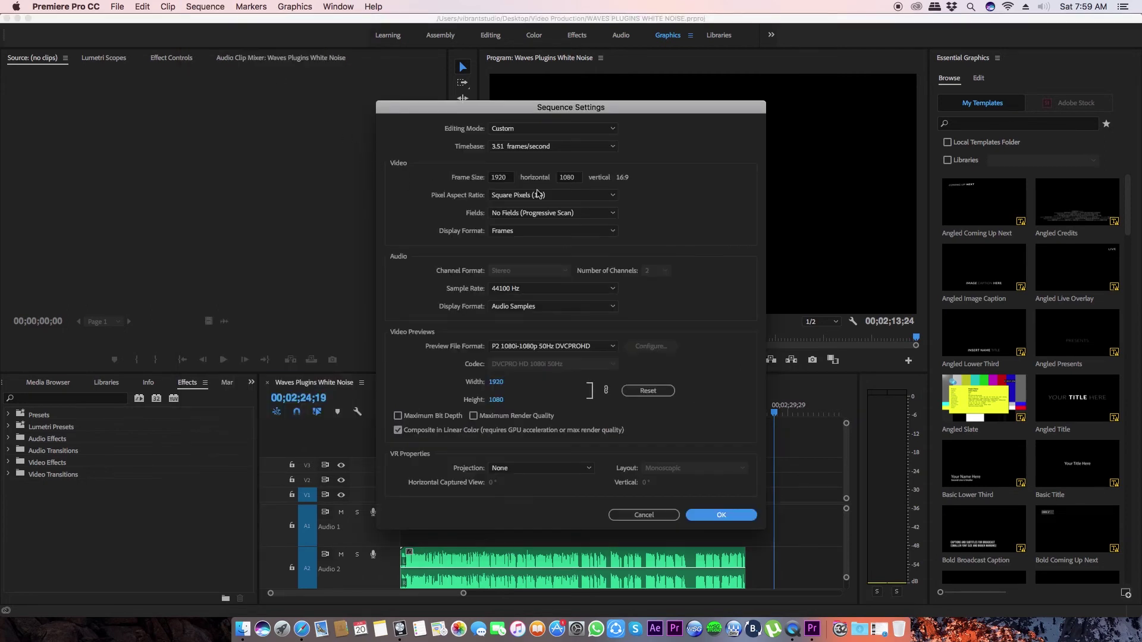
click(514, 130)
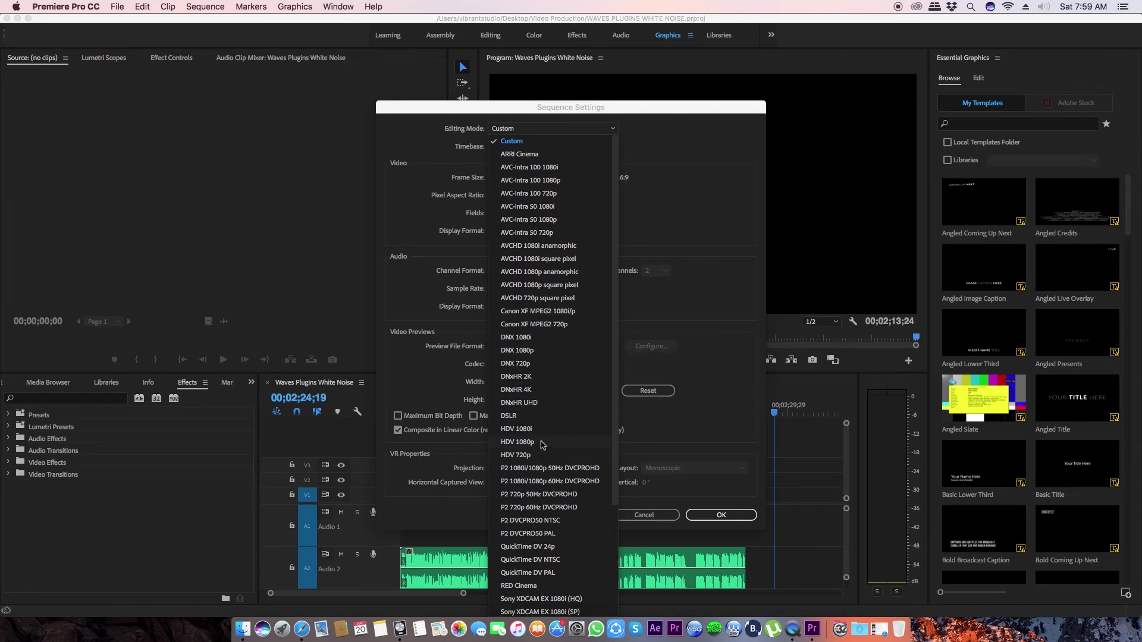
click(542, 443)
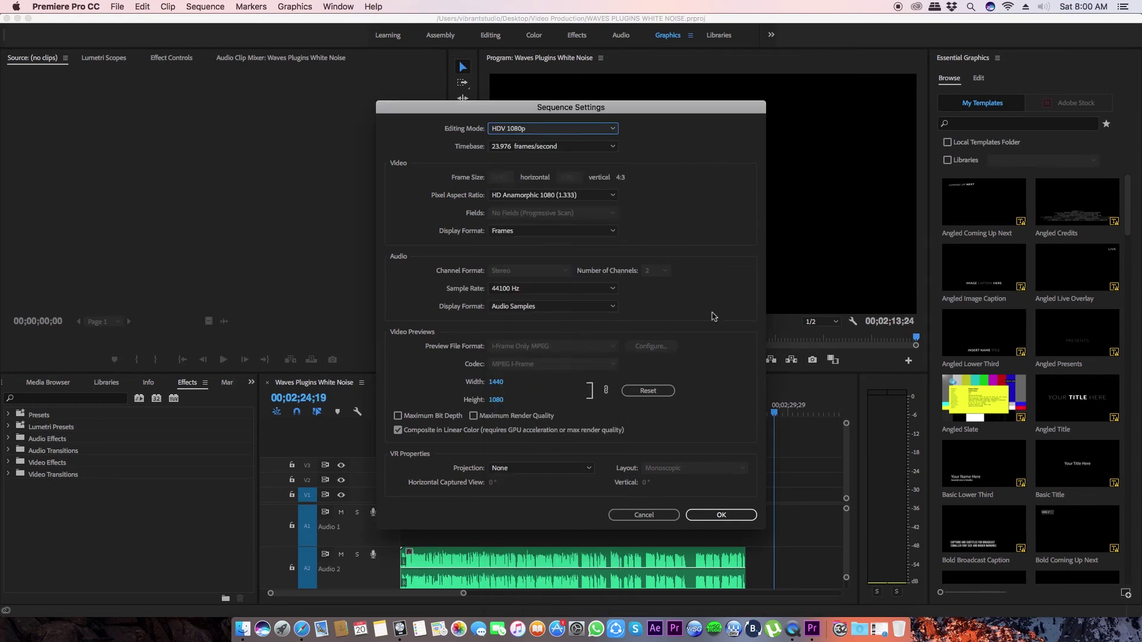
click(721, 515)
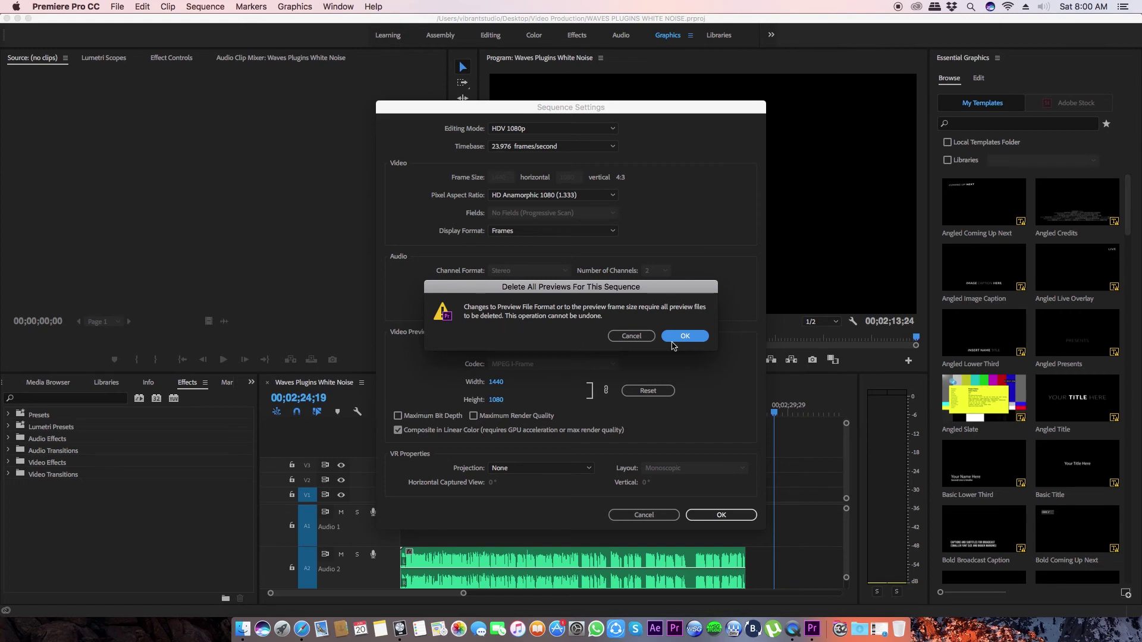
click(697, 342)
drag(772, 407, 786, 407)
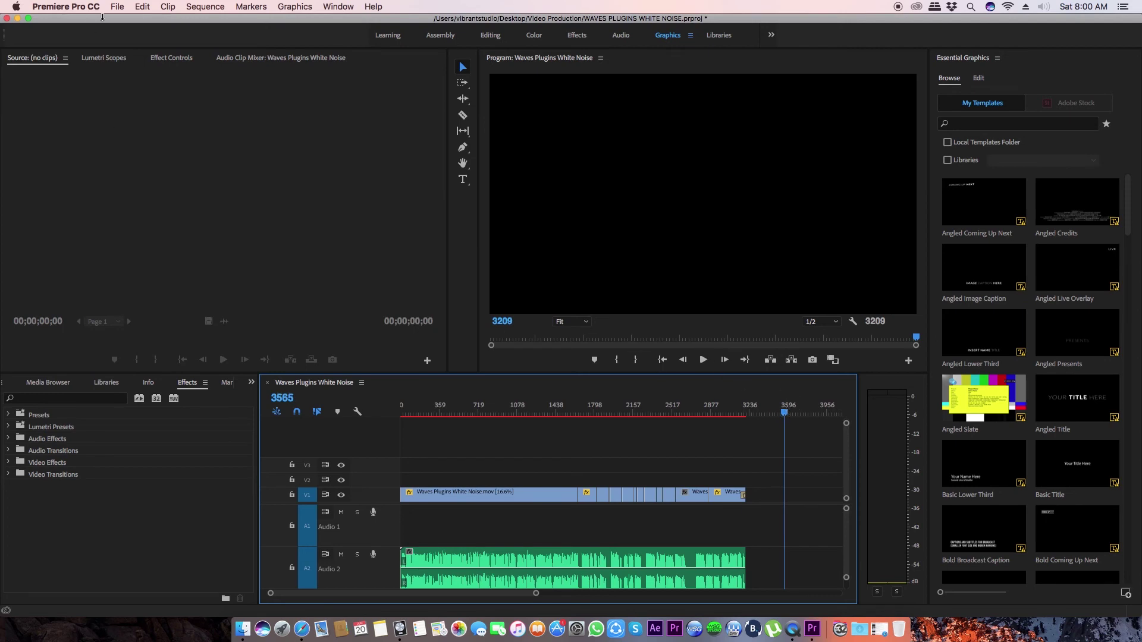
In Export Settings, choose H.264 format with the YouTube 1080p HD preset and start the export.
click(117, 6)
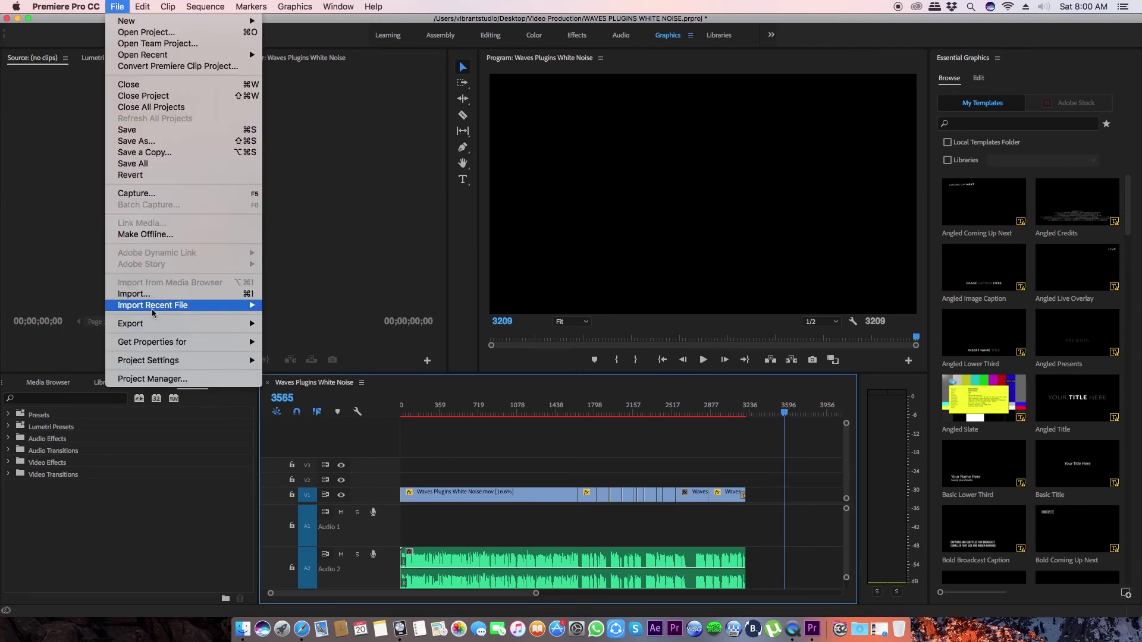
mouse_move(131, 323)
click(287, 324)
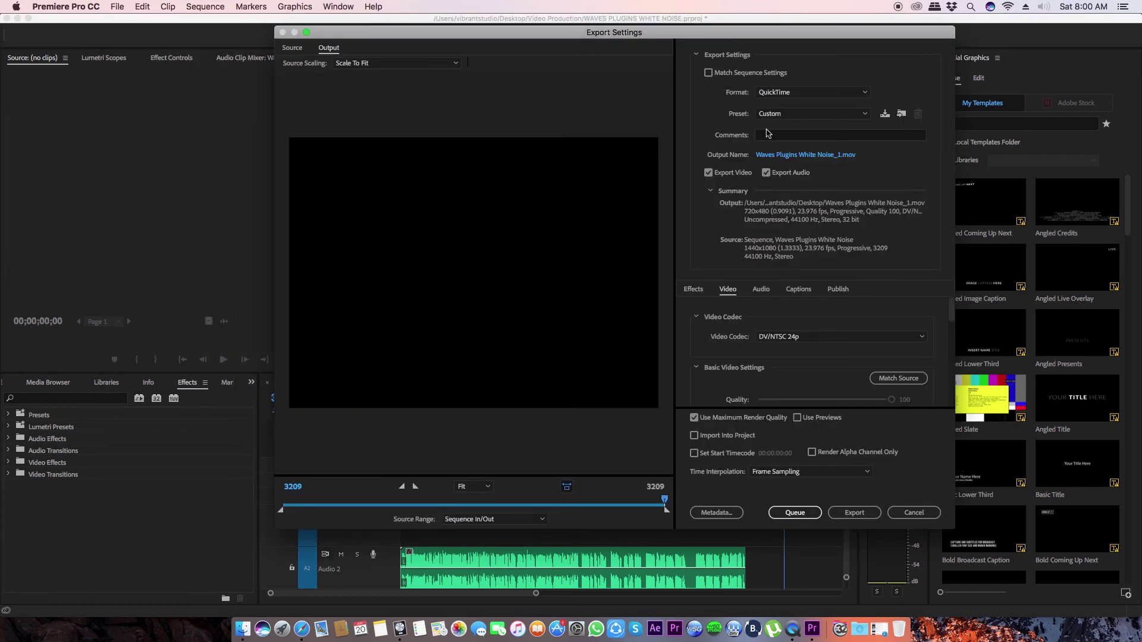
click(786, 91)
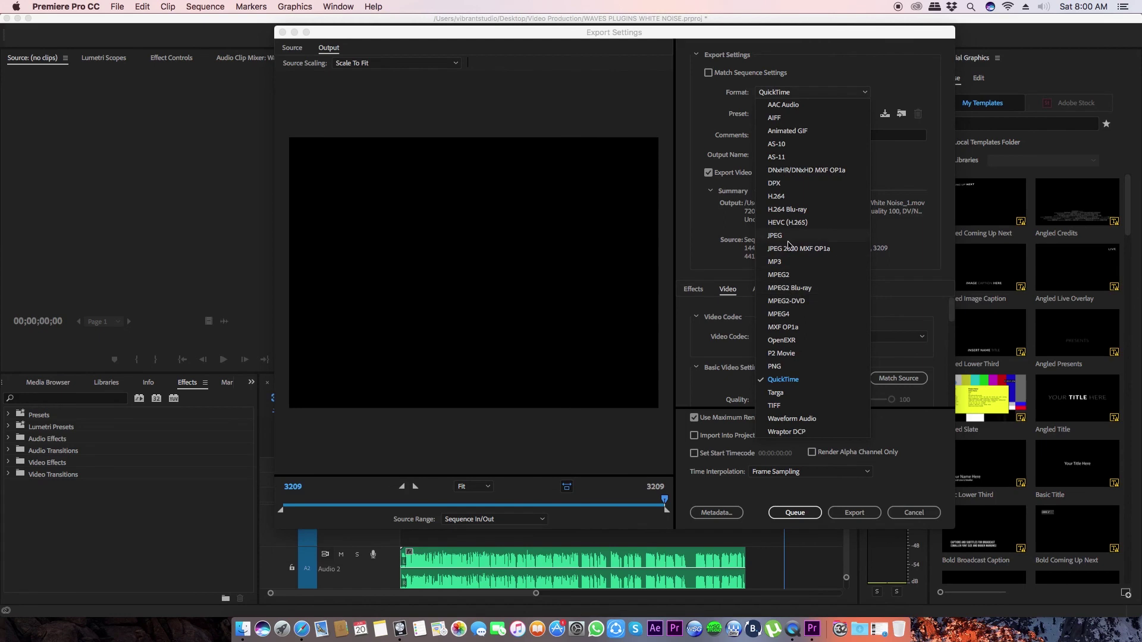
click(790, 197)
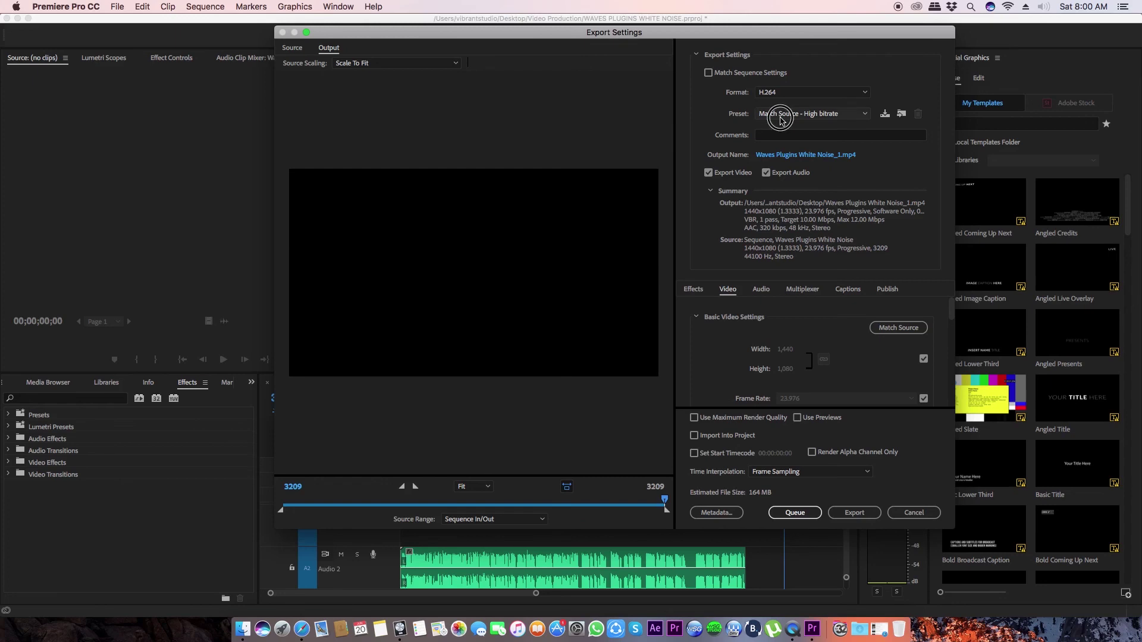
click(786, 113)
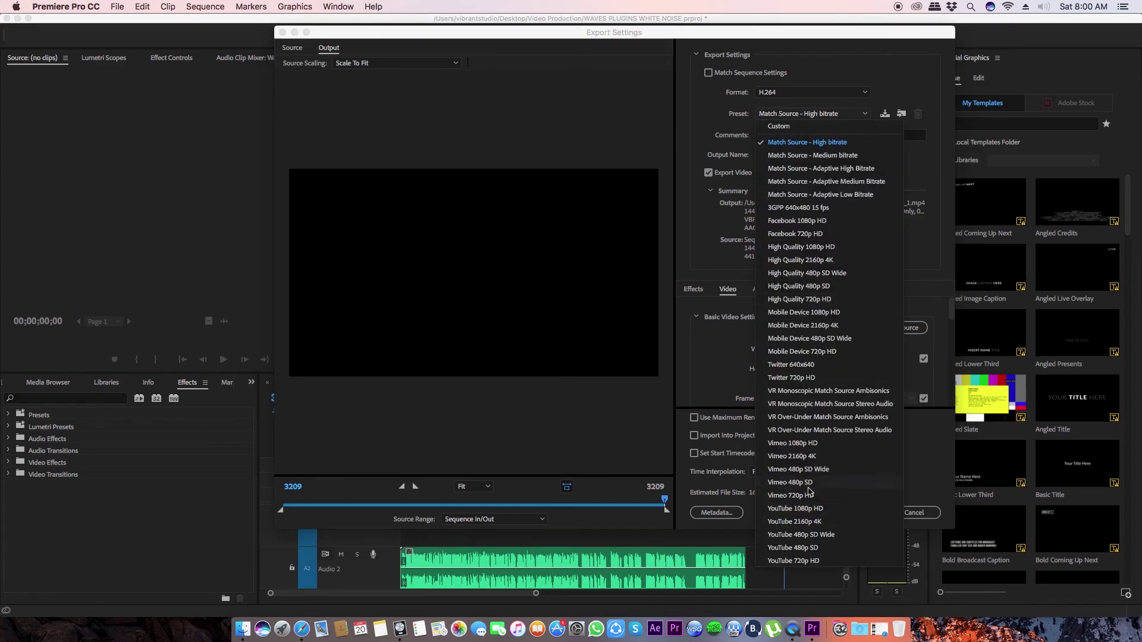
click(807, 510)
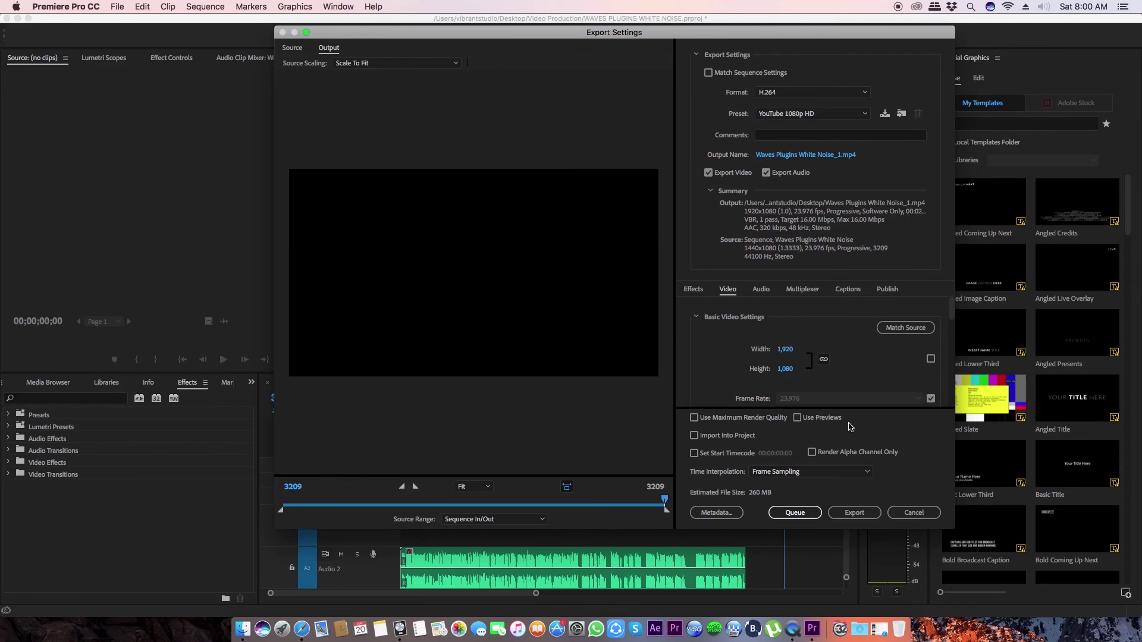
click(761, 289)
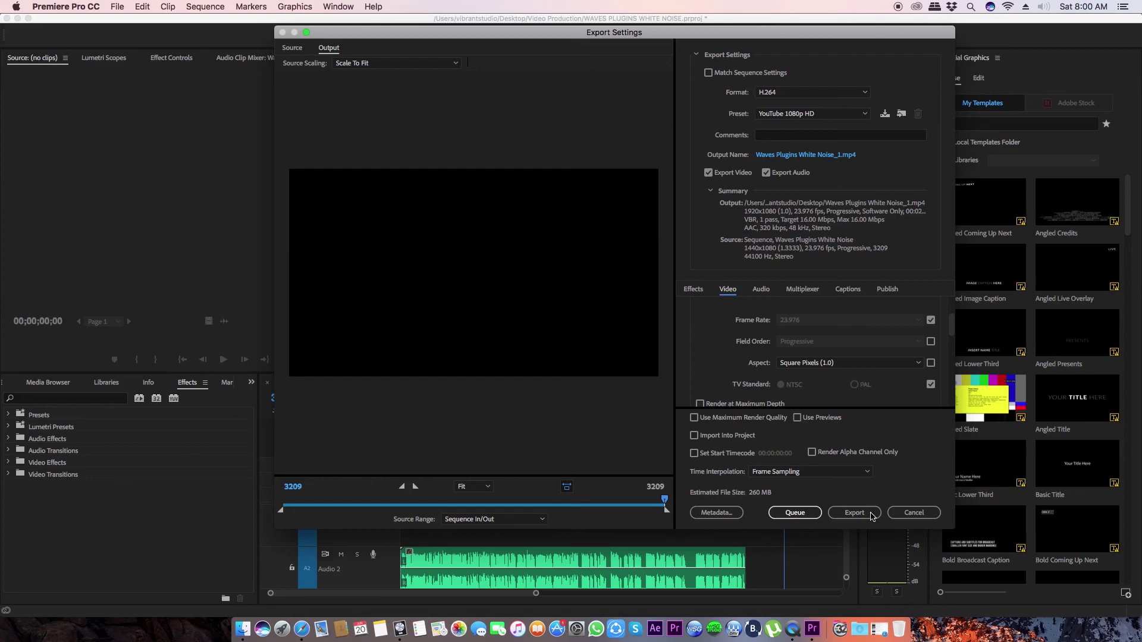
click(914, 512)
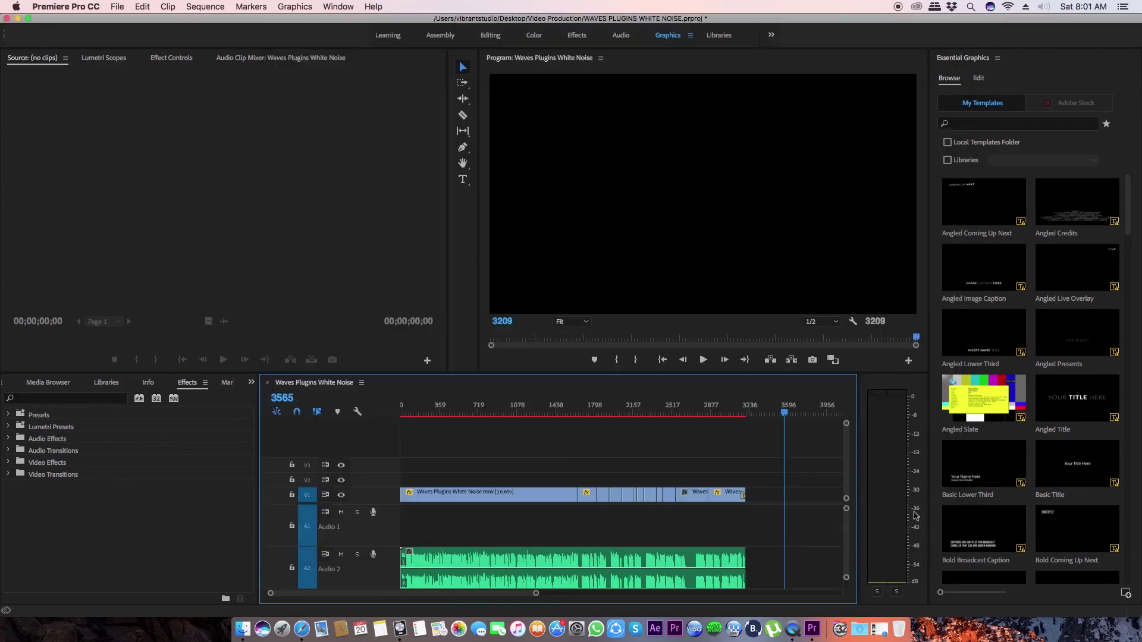